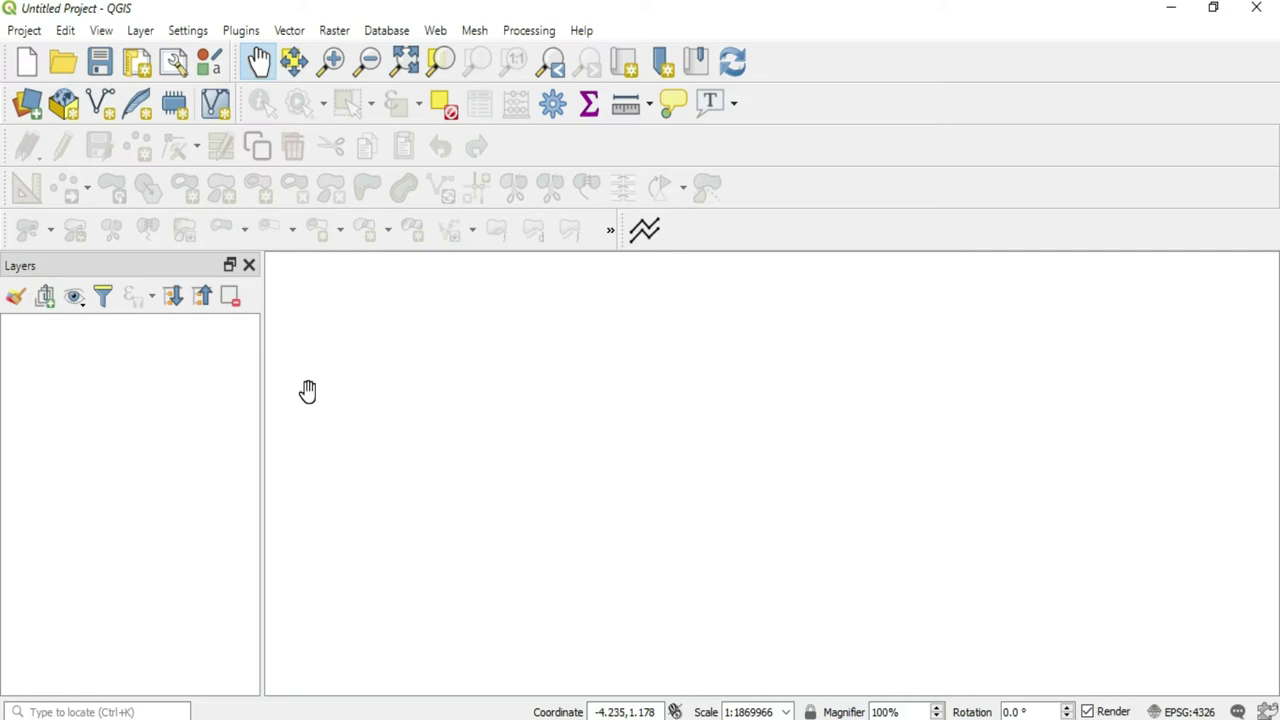
Step: Open the project properties and examine the coordinate reference system settings and the WGS 84 definition
click(28, 37)
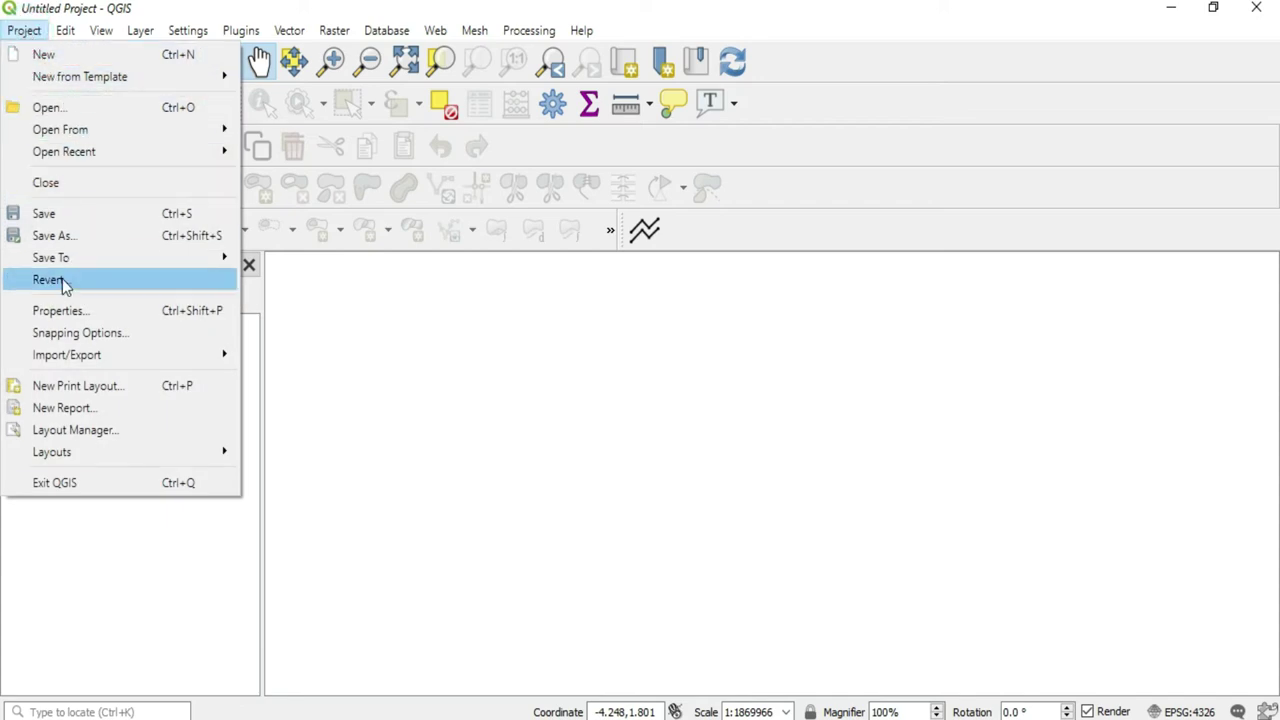
click(93, 314)
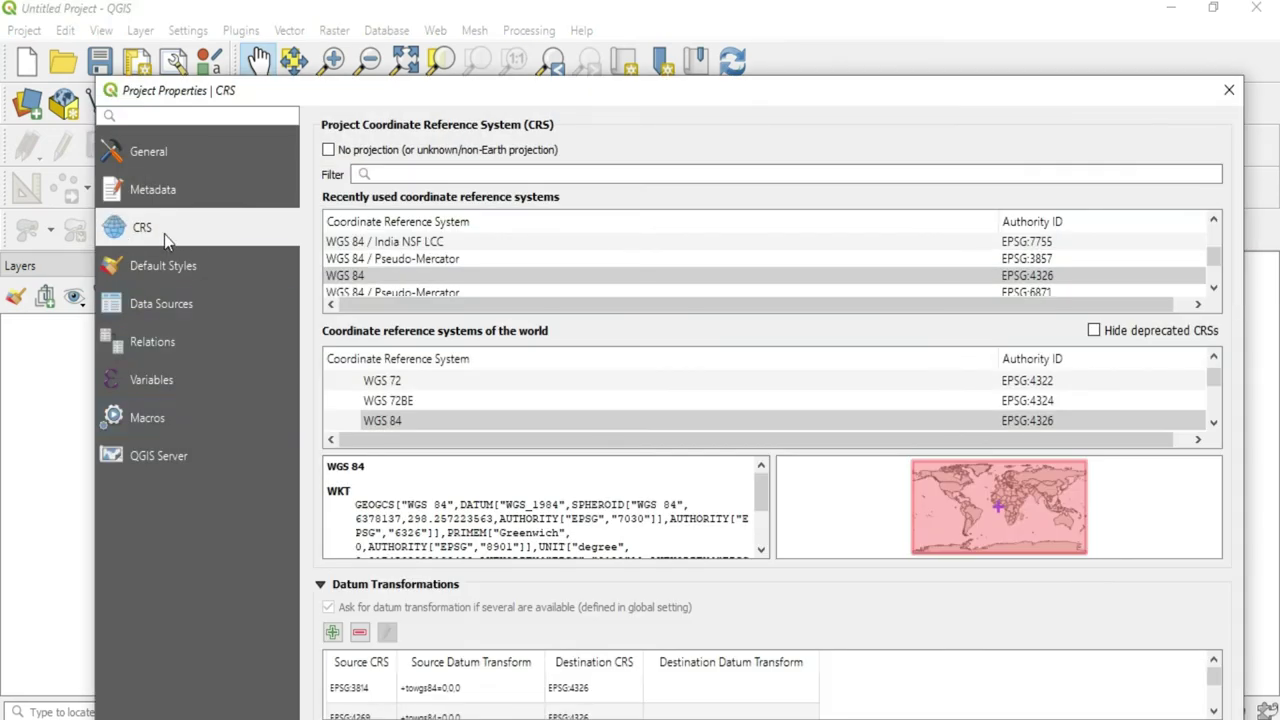
drag(327, 98, 316, 37)
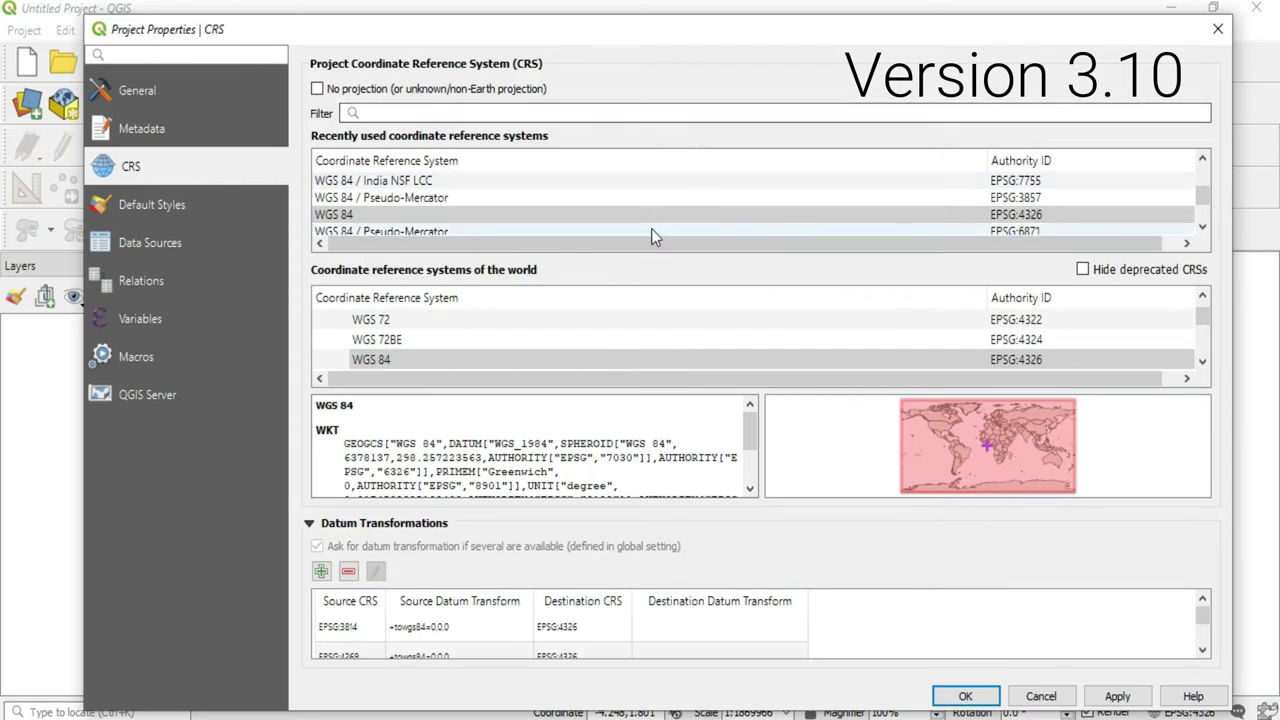
mouse_move(756, 436)
mouse_down()
mouse_move(750, 477)
mouse_move(750, 440)
mouse_up()
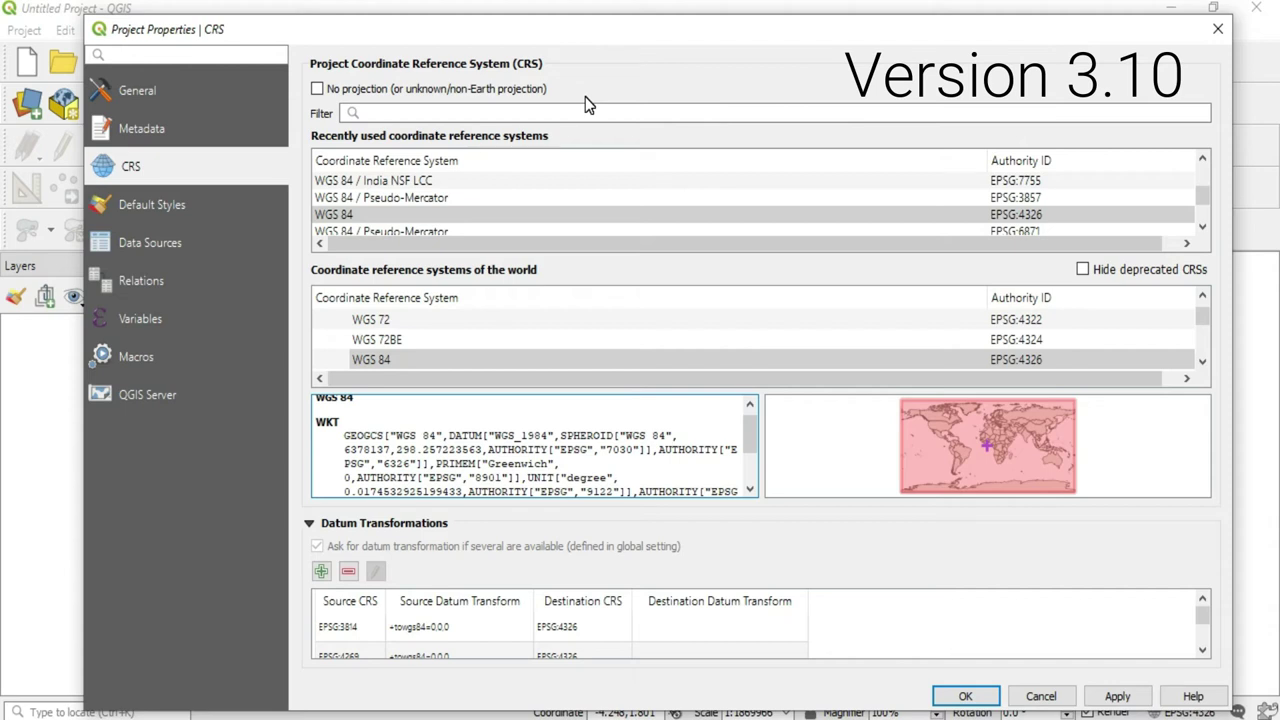
Step: Try the No projection option for the project, turn it off again, and look through the recently used coordinate systems
click(320, 91)
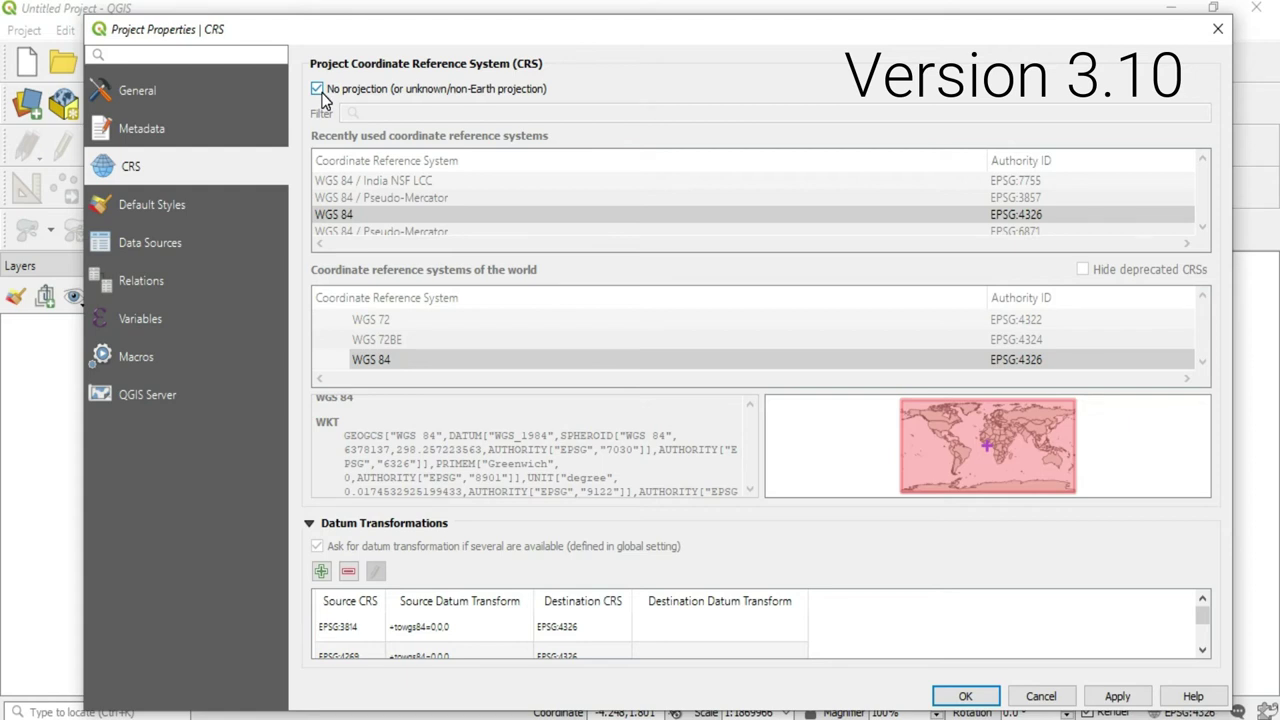
click(318, 89)
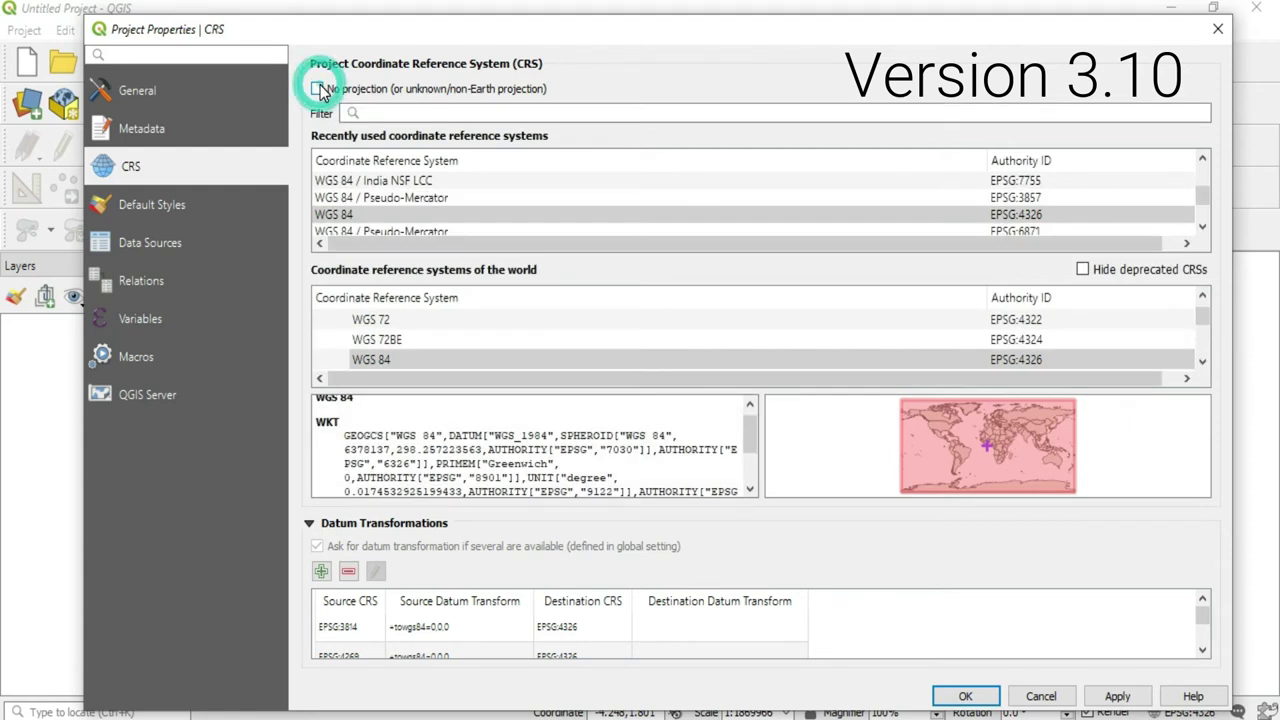
scroll(505, 170, down, 2)
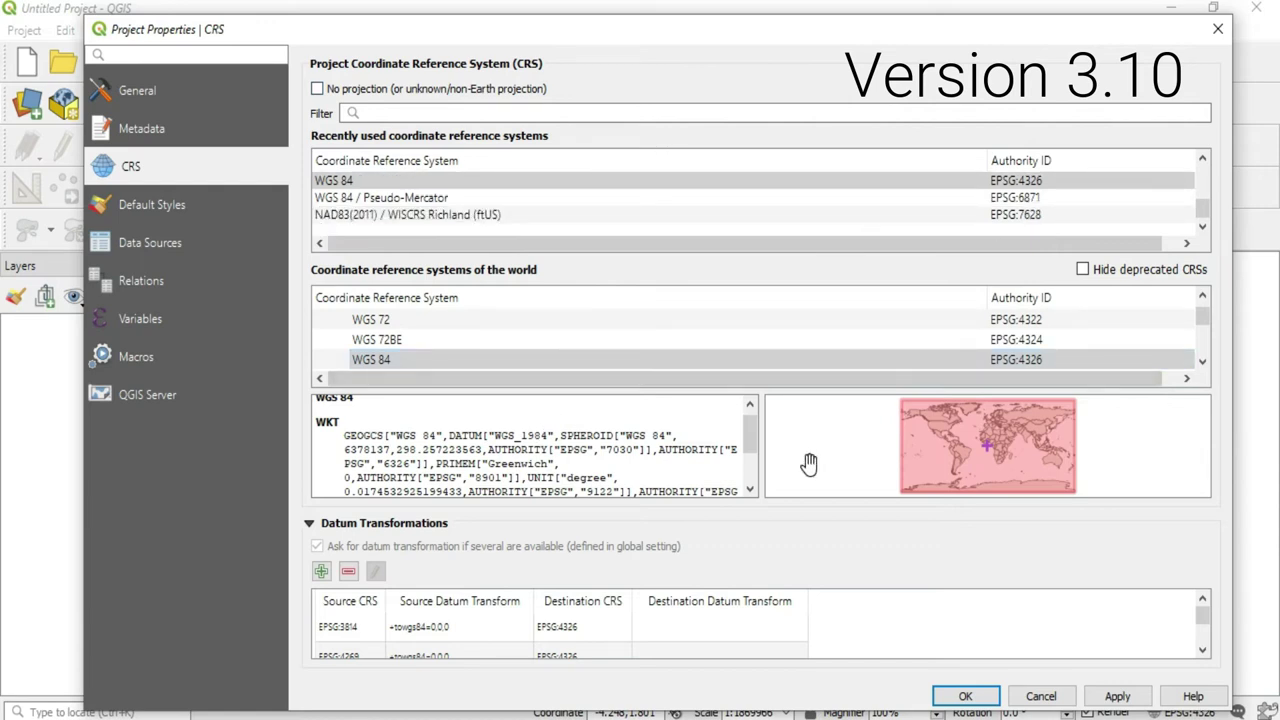
click(965, 696)
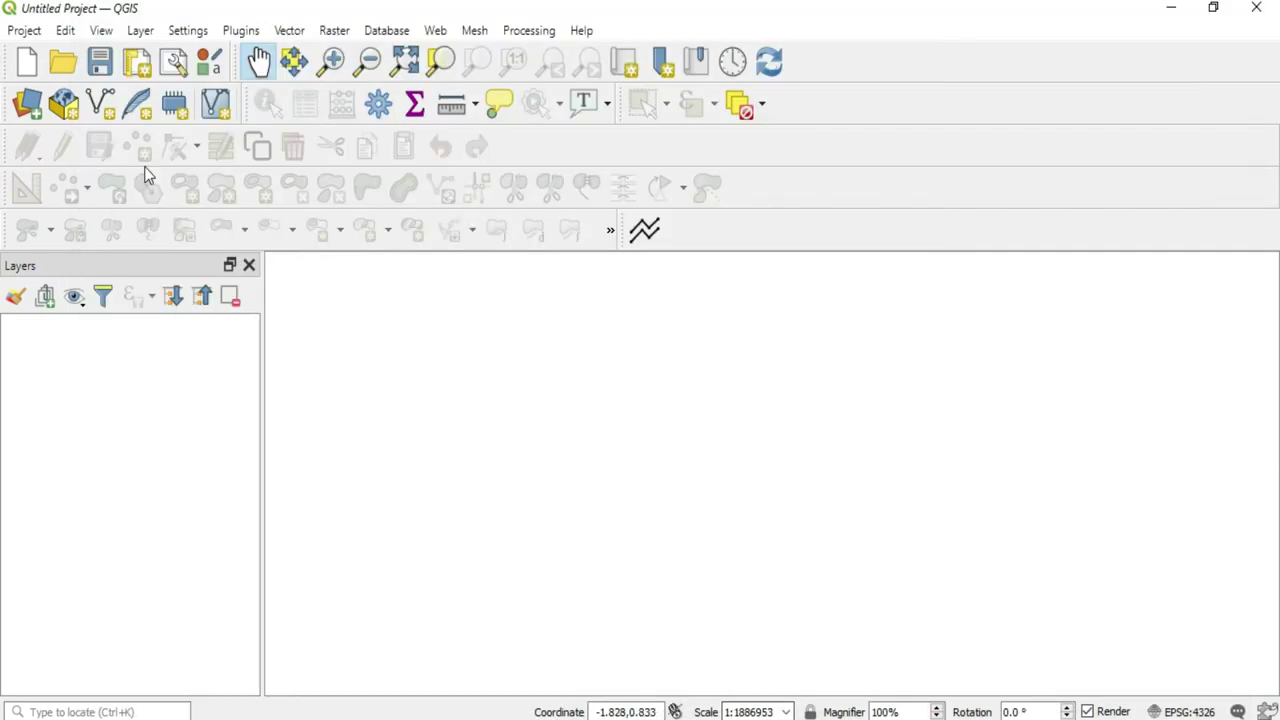
Step: Switch to QGIS 3.14 to compare its project CRS properties, and close the properties in both QGIS versions
click(28, 31)
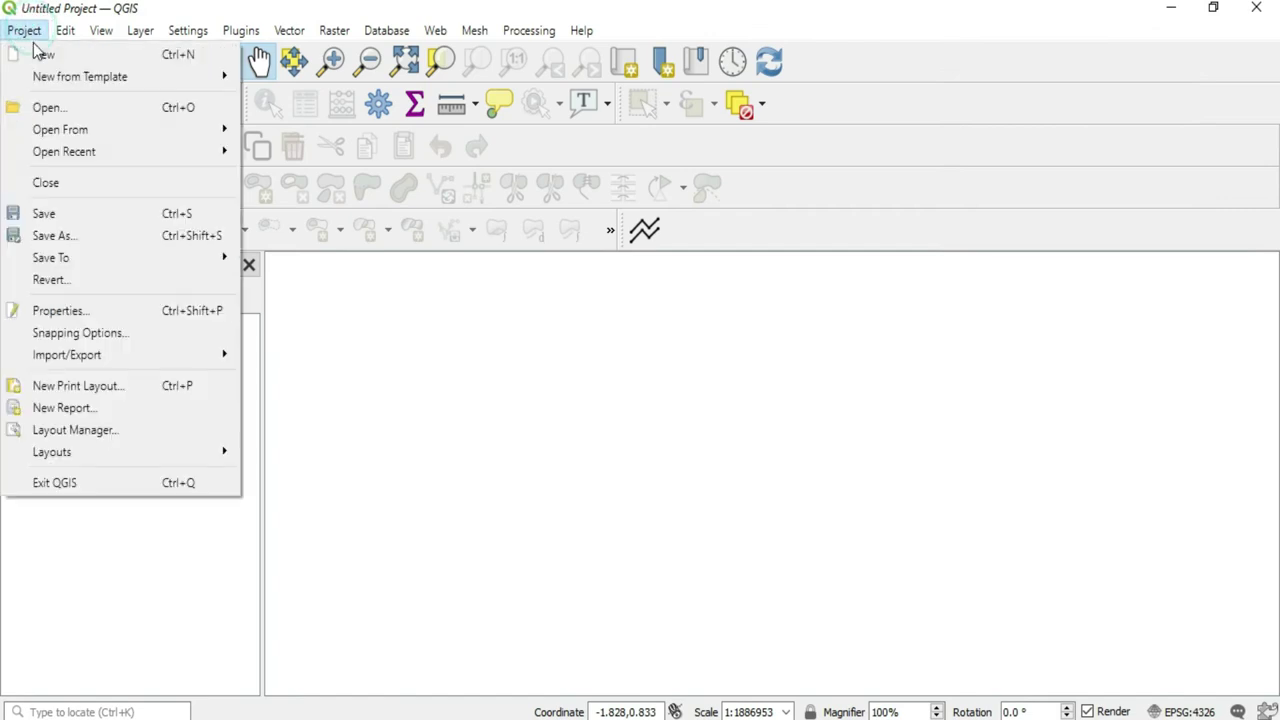
click(95, 311)
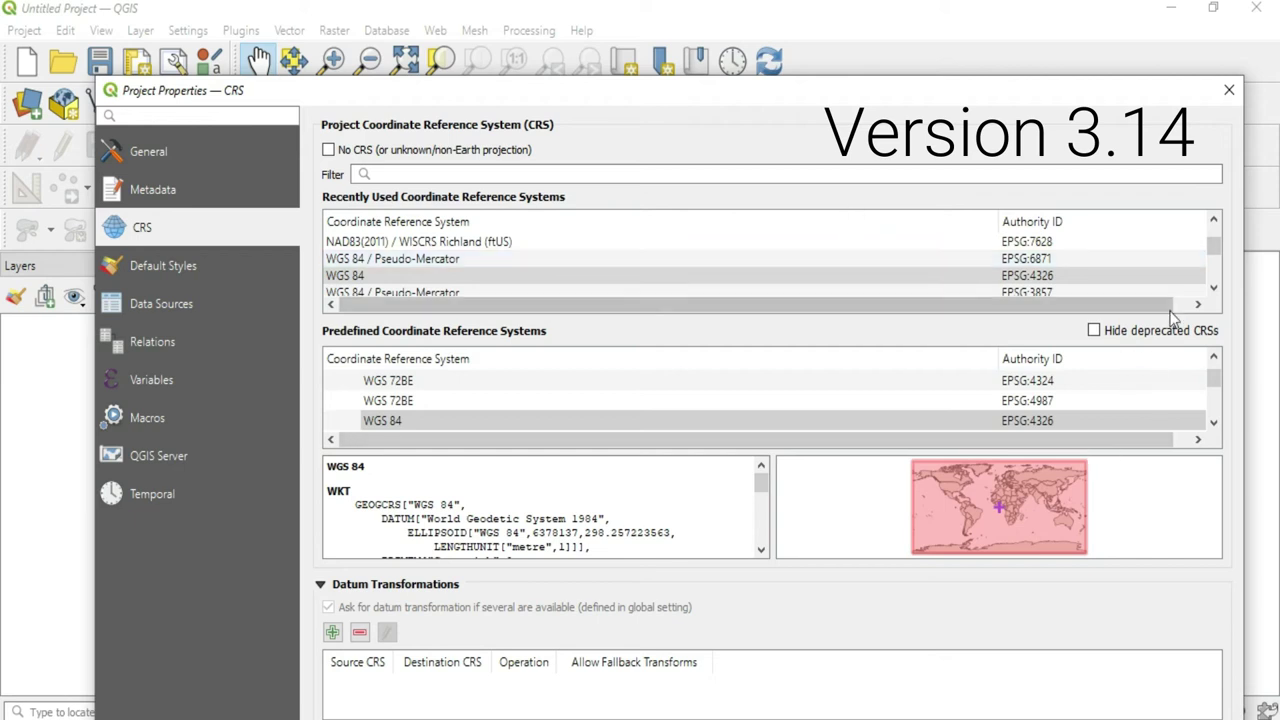
click(1229, 89)
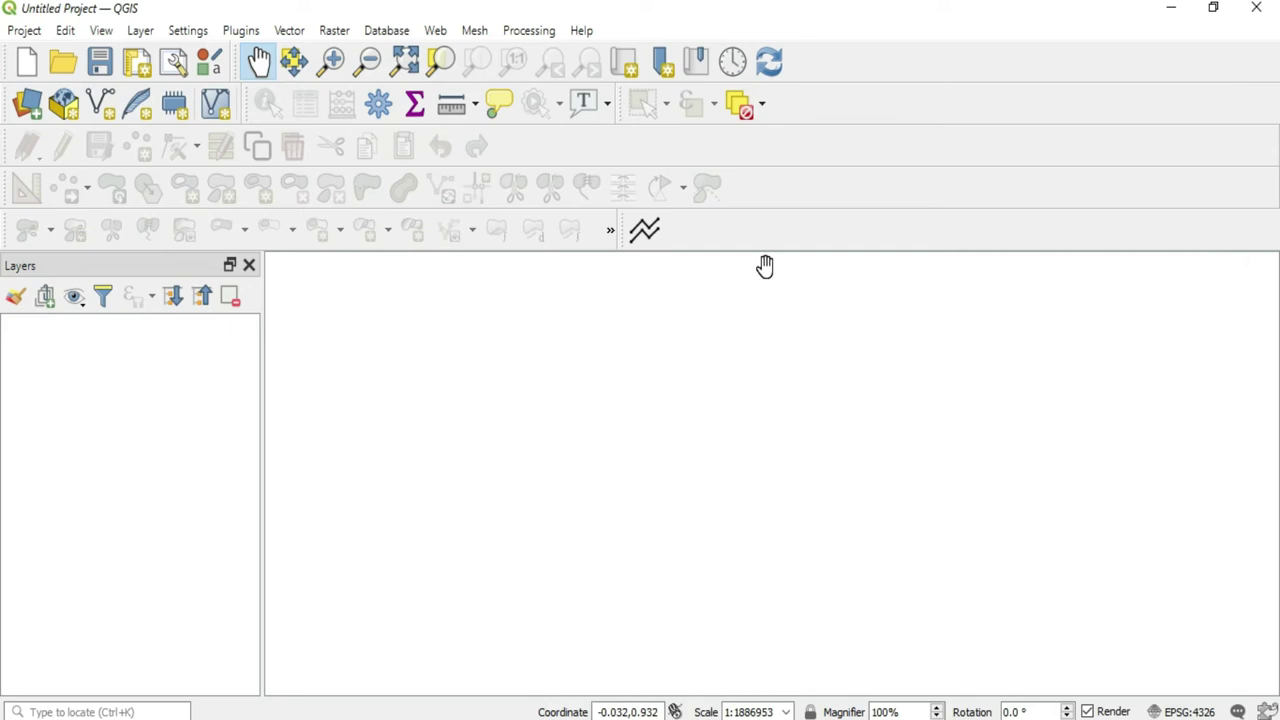
key(ctrl+shift+p)
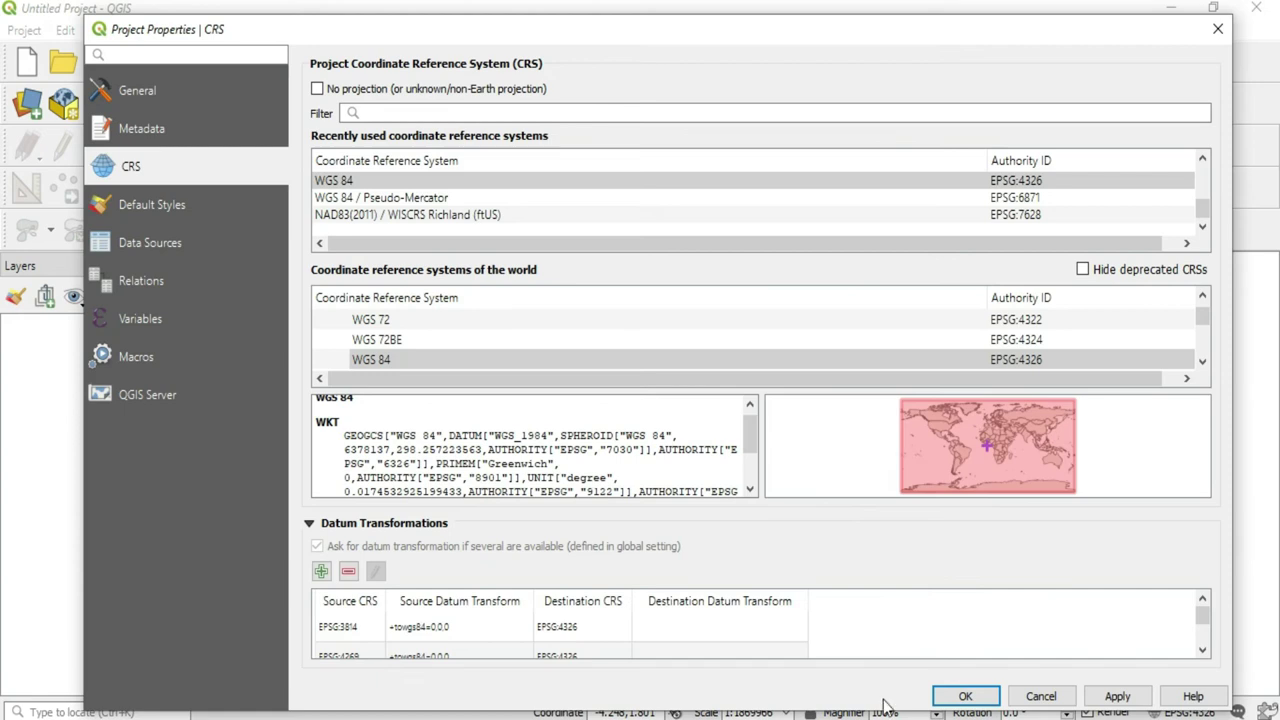
click(1218, 29)
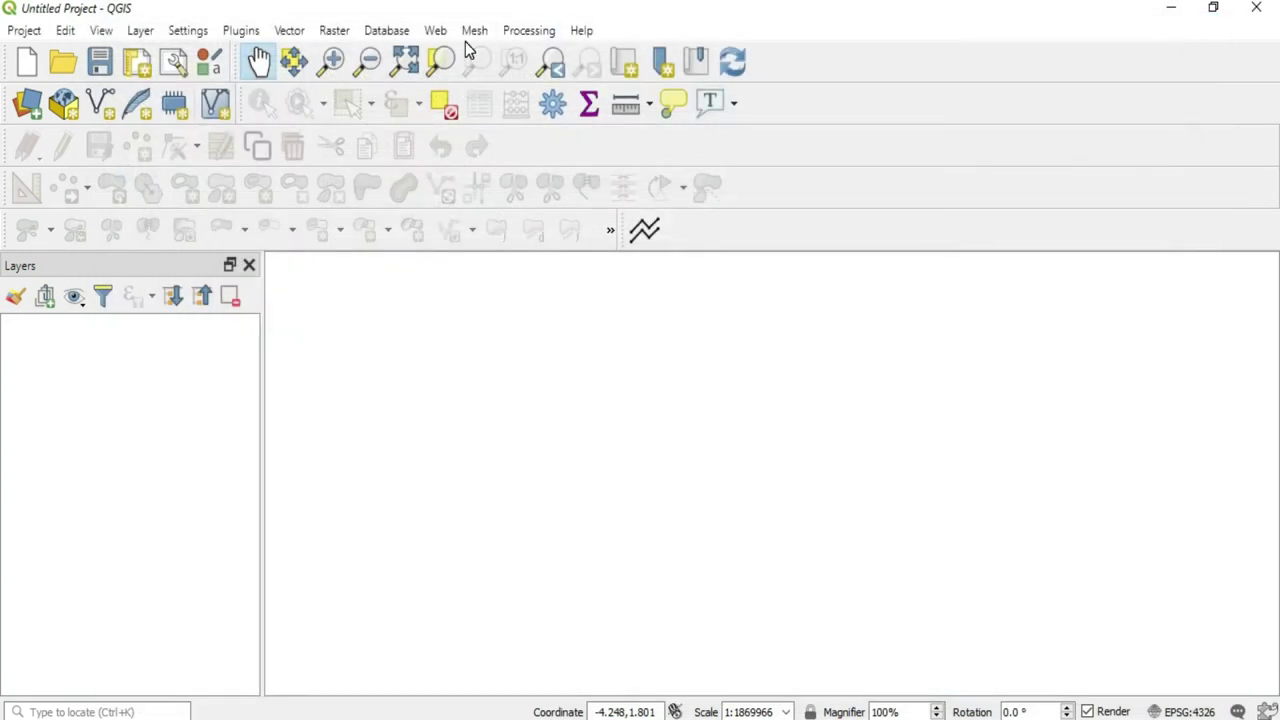
Step: In the QGIS 3.10 CRS options, try a default CRS for new projects, and return to using the CRS from the first layer added
click(190, 31)
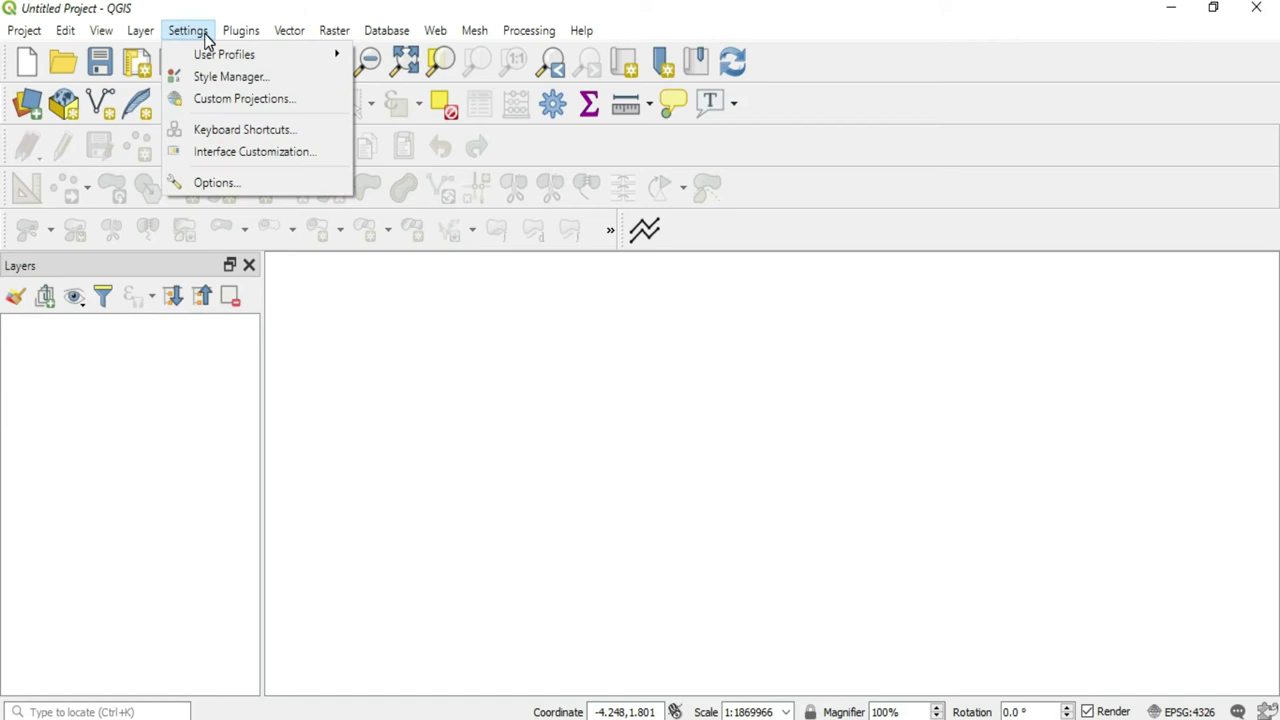
click(213, 185)
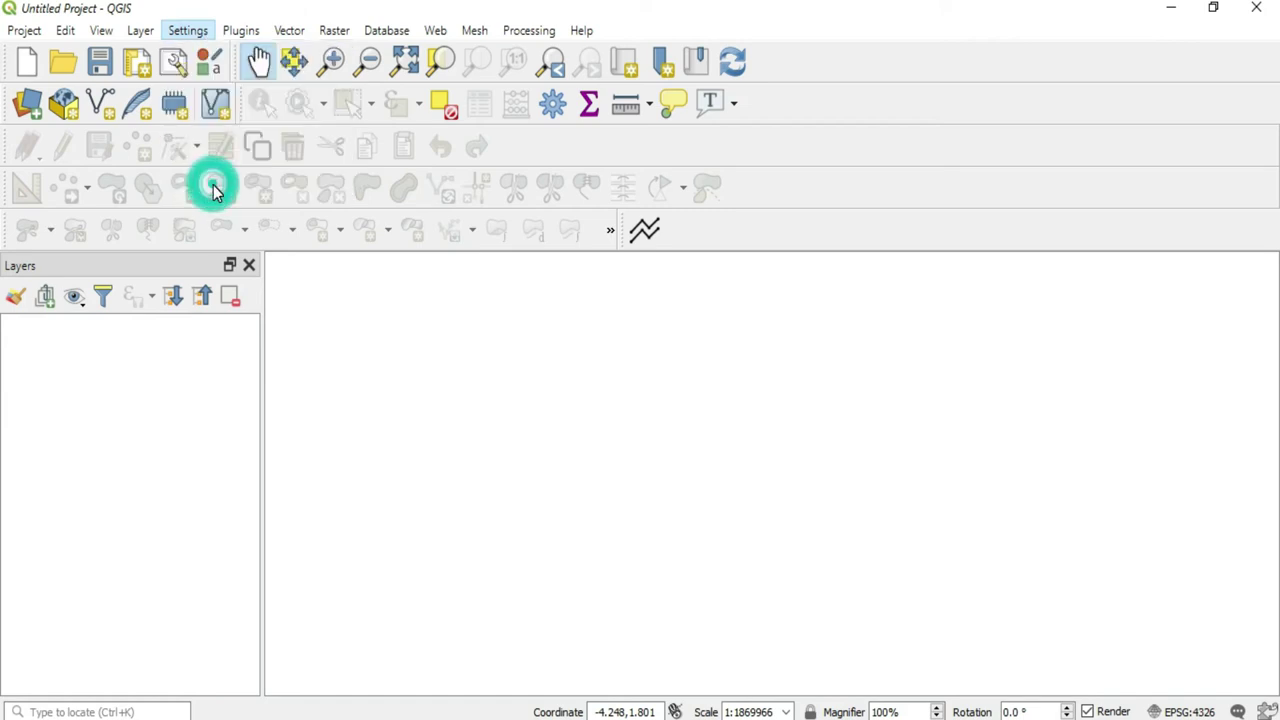
drag(609, 73, 605, 37)
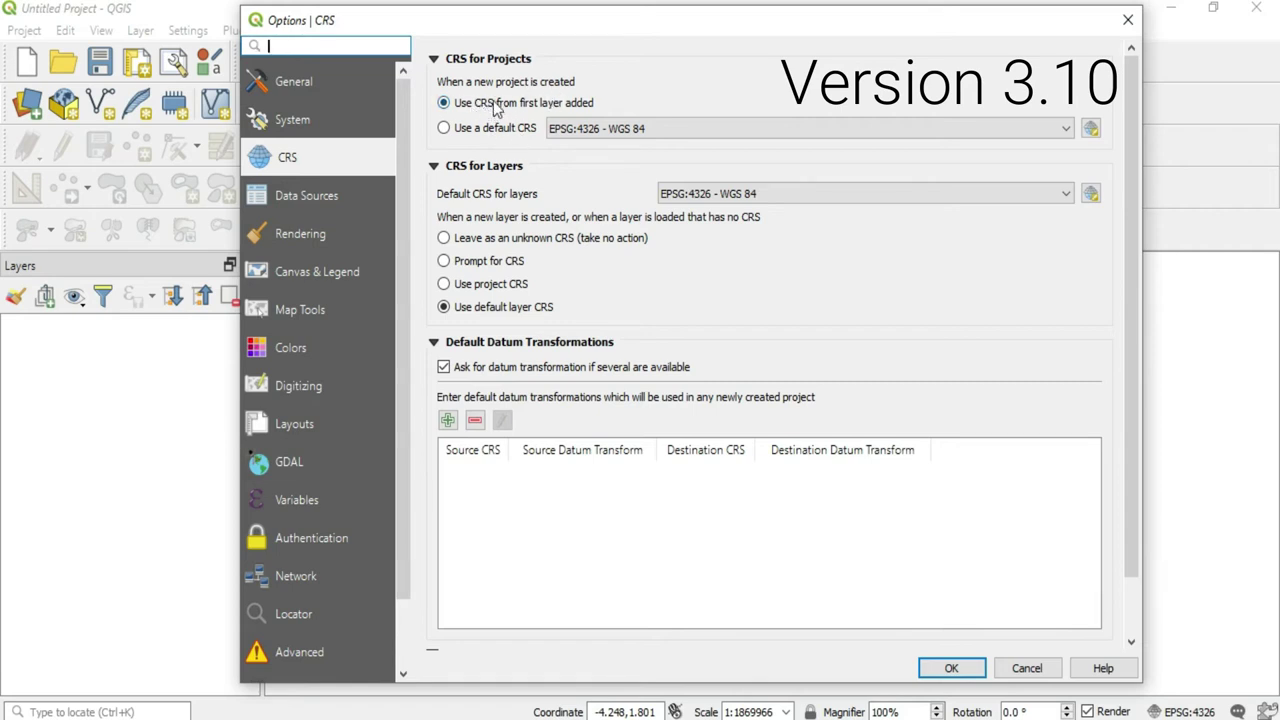
click(444, 129)
click(444, 104)
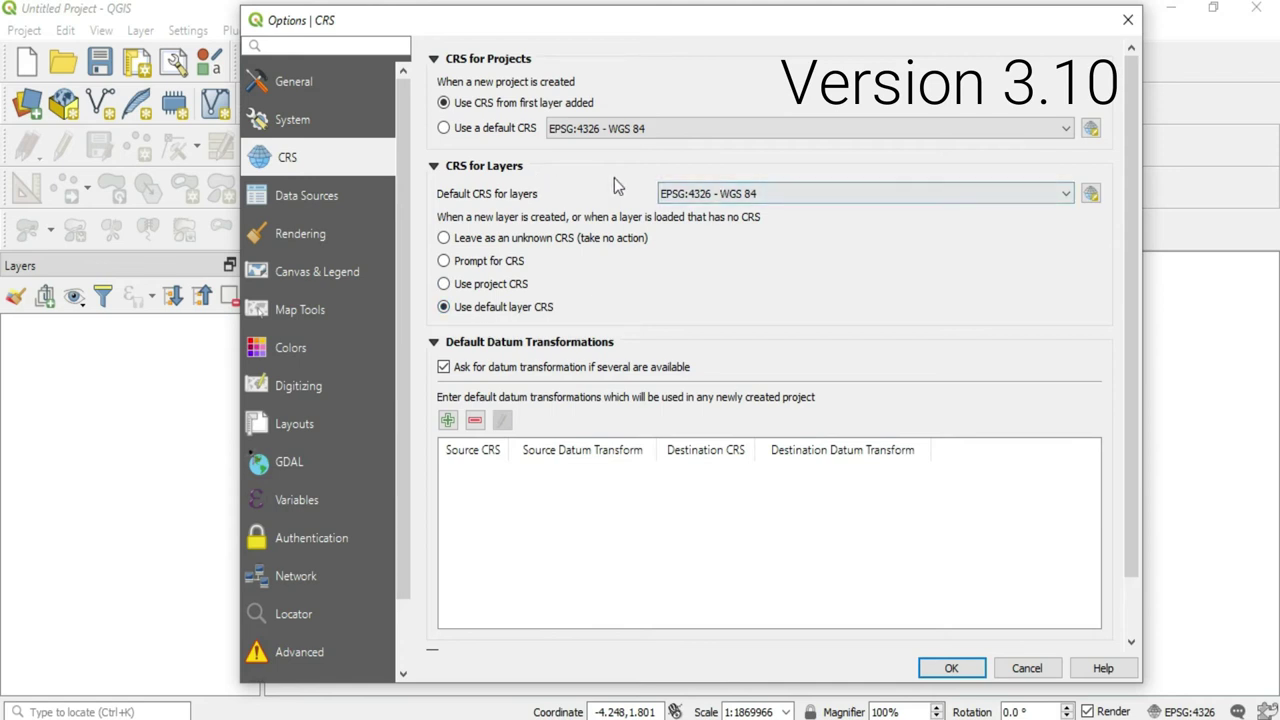
Step: Try project CRS, prompt and unknown CRS as handling for layers without a CRS, and view the projection selector for new projects
click(443, 284)
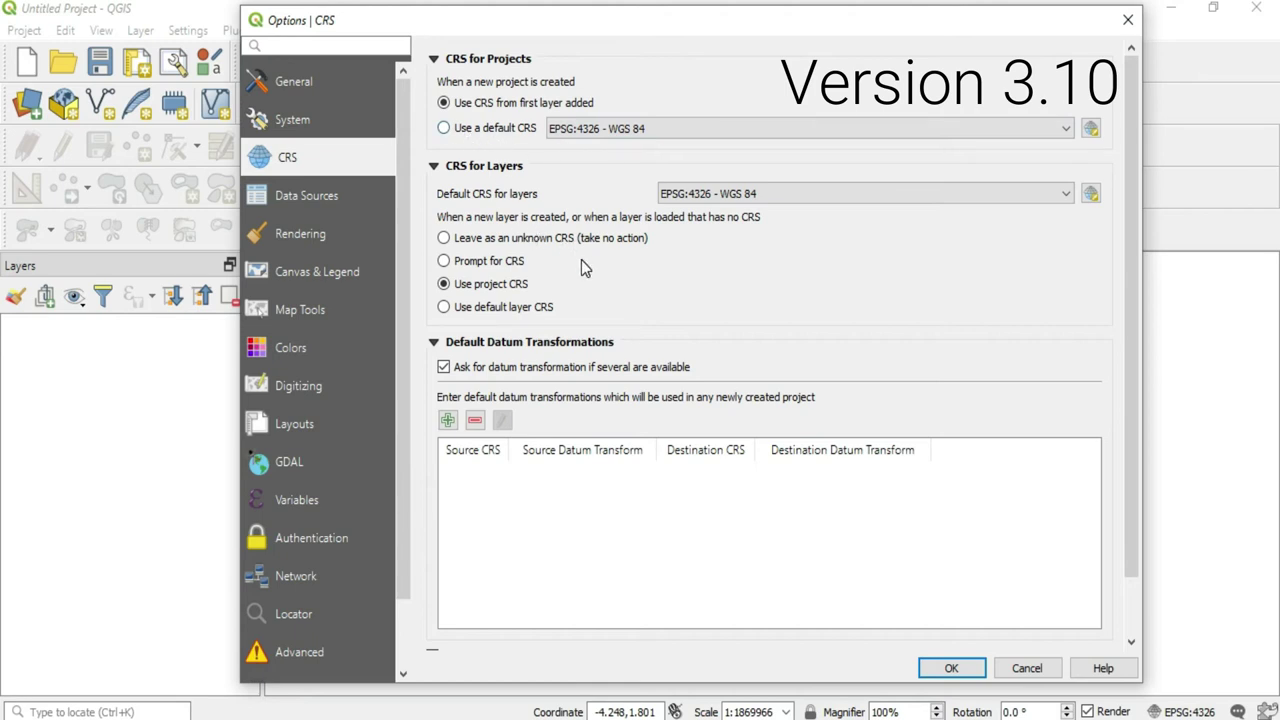
click(444, 261)
click(1094, 133)
drag(978, 86, 926, 30)
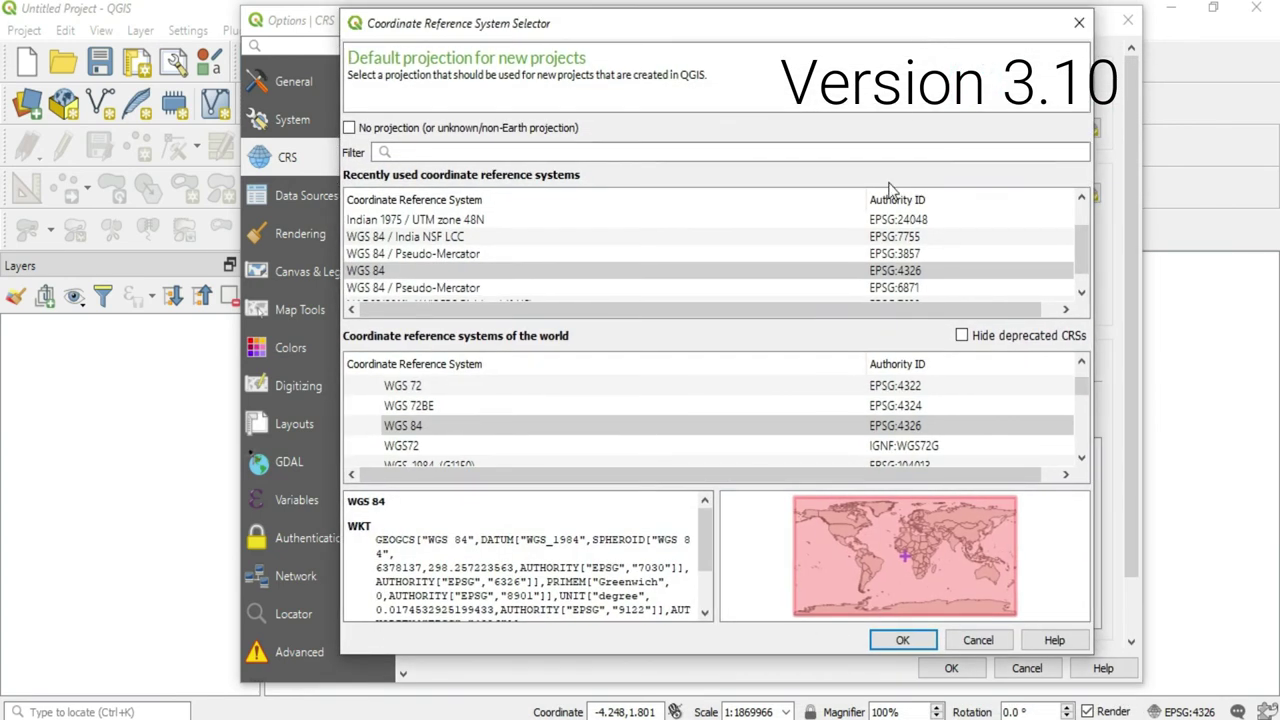
click(803, 147)
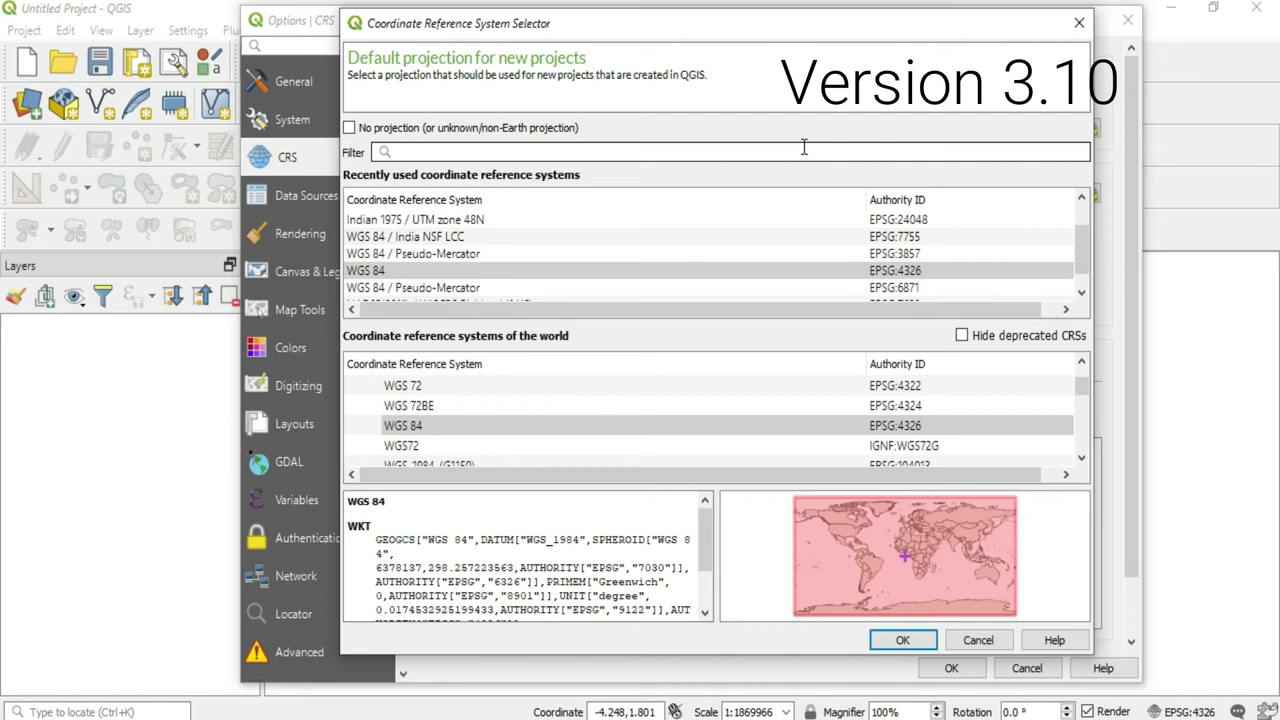
click(1079, 22)
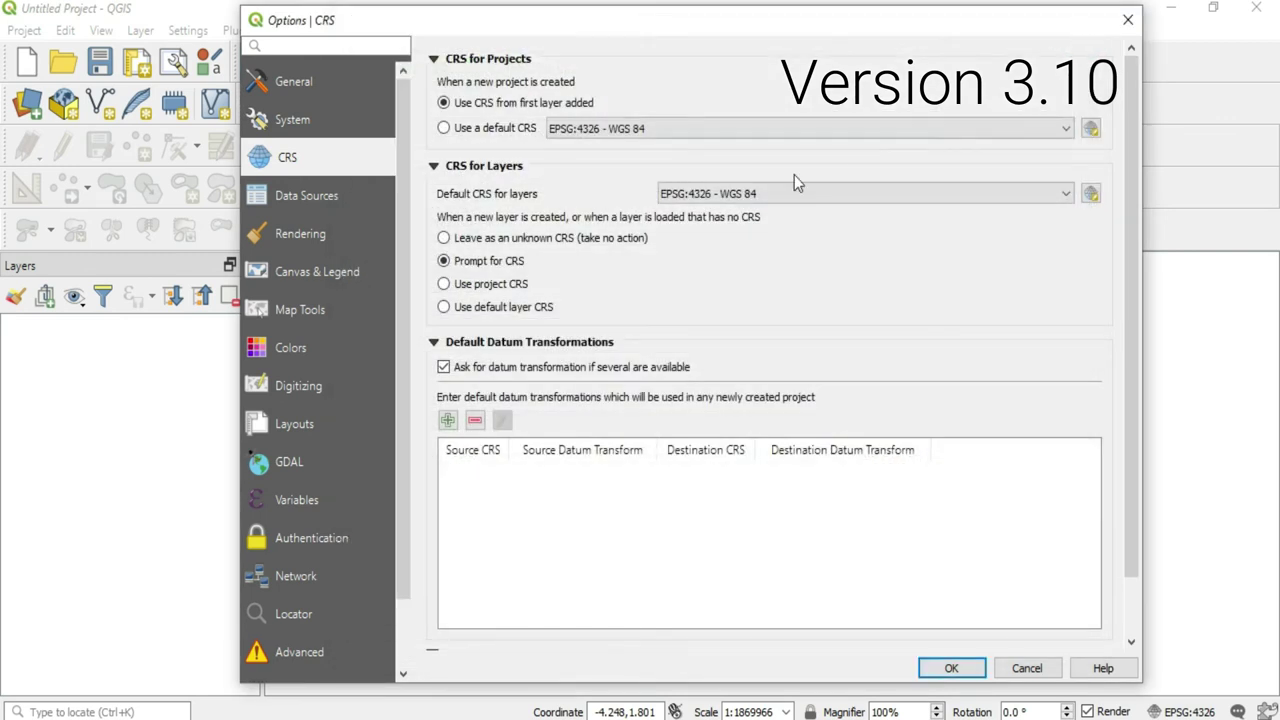
click(443, 240)
Step: Try a default datum transformation from EPSG:4326 to EPSG:6871 with the option to hide deprecated transformations, and discard the options
click(447, 422)
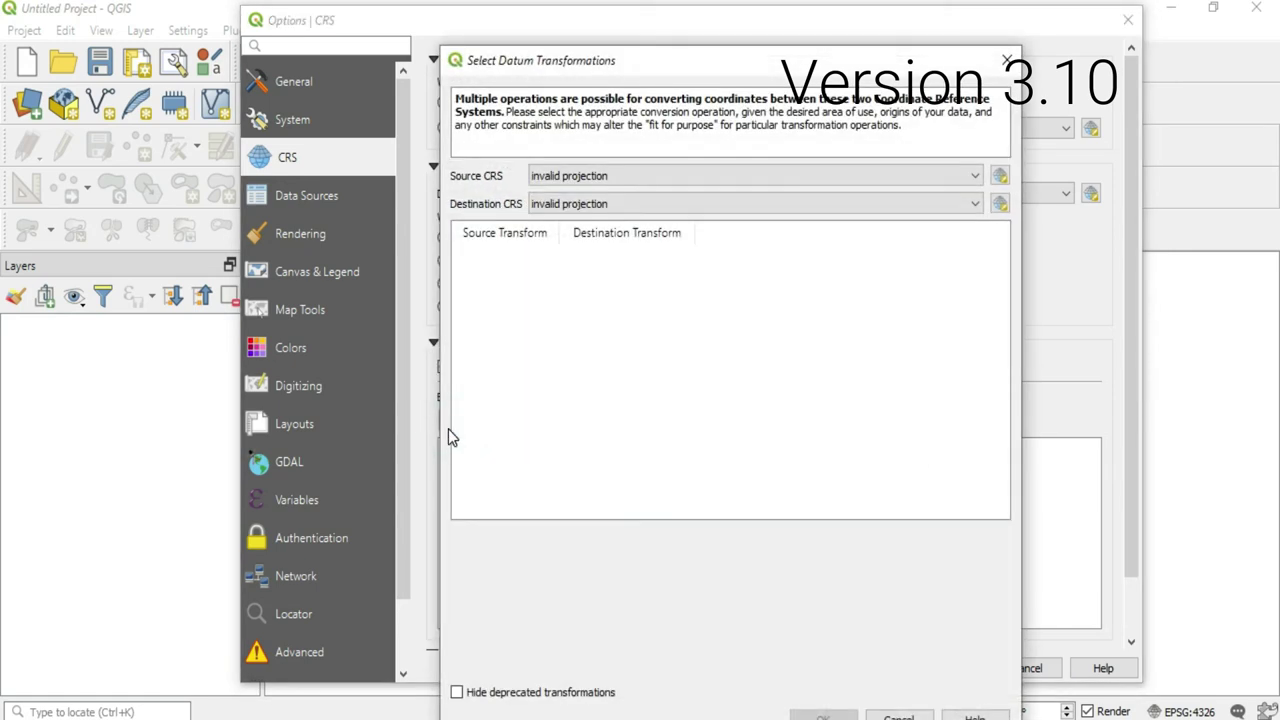
drag(730, 66, 794, 29)
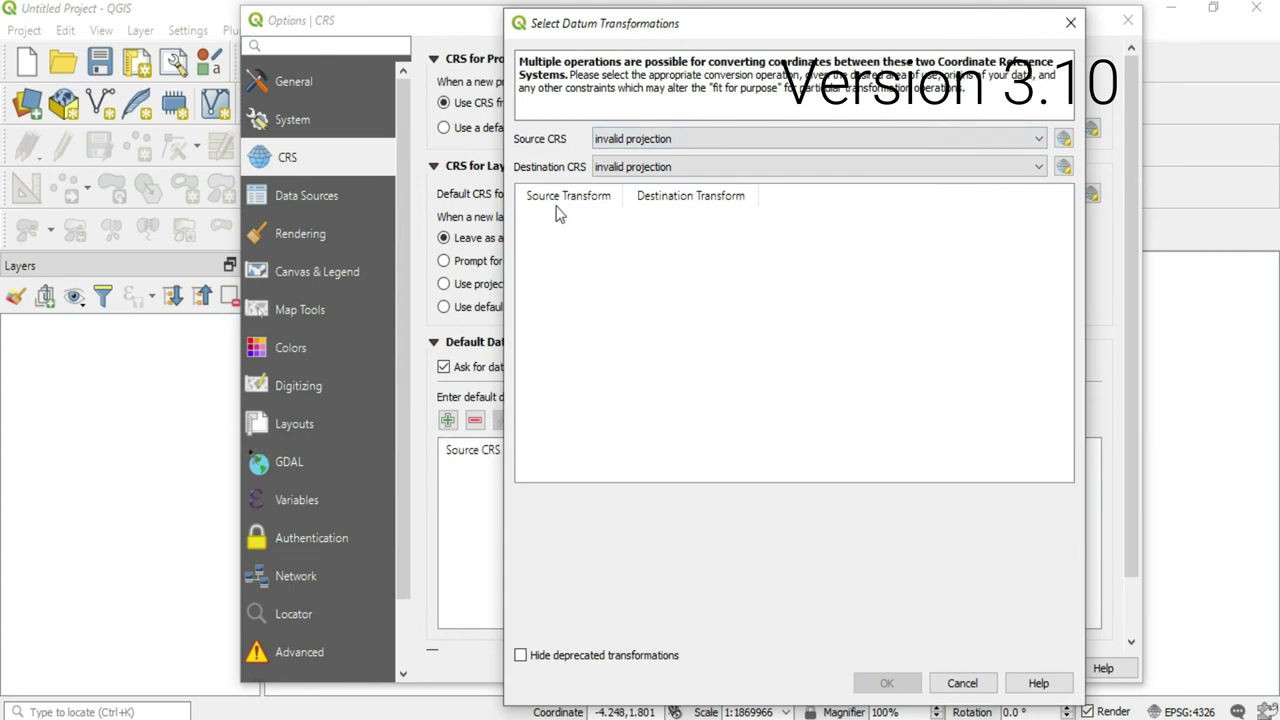
click(640, 143)
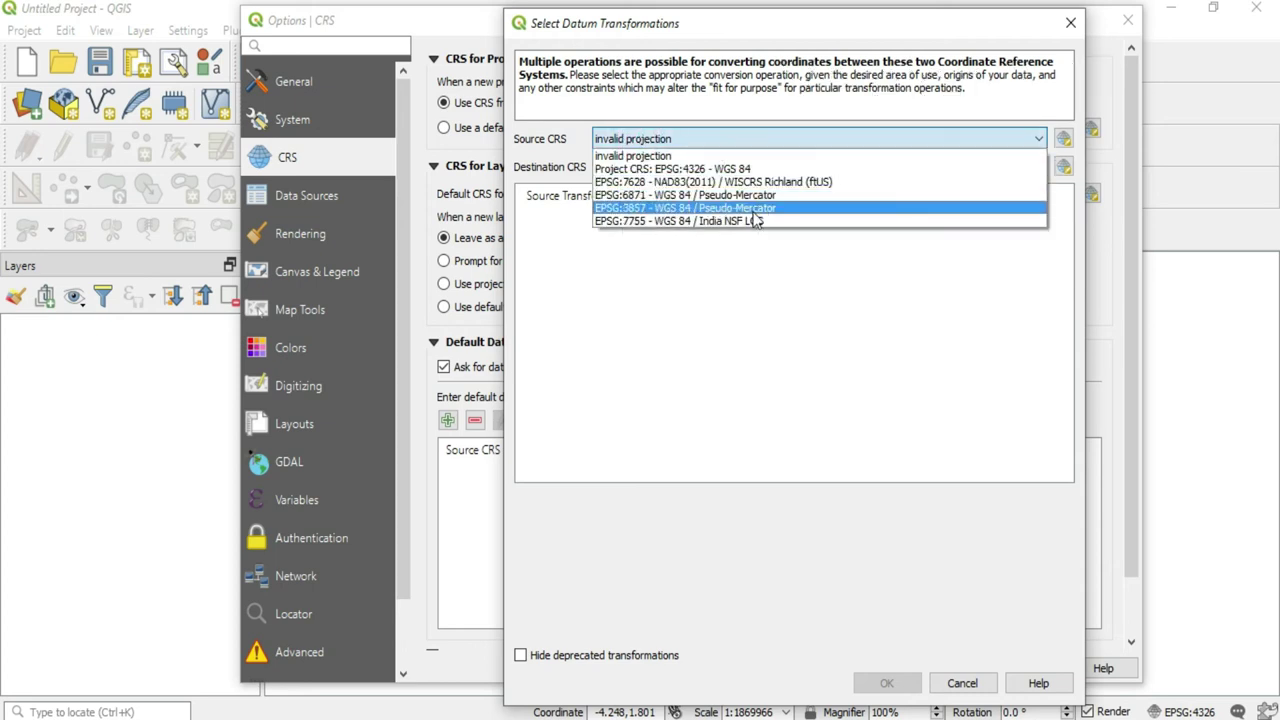
click(686, 169)
click(709, 169)
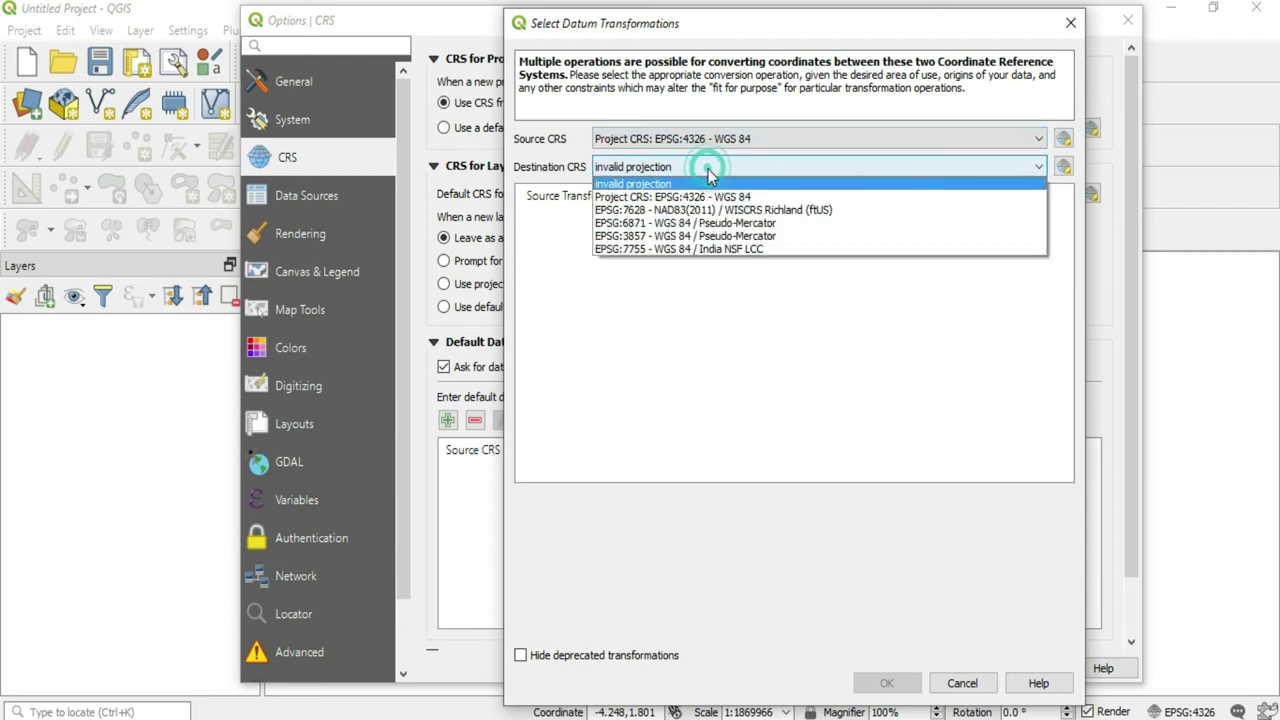
click(696, 224)
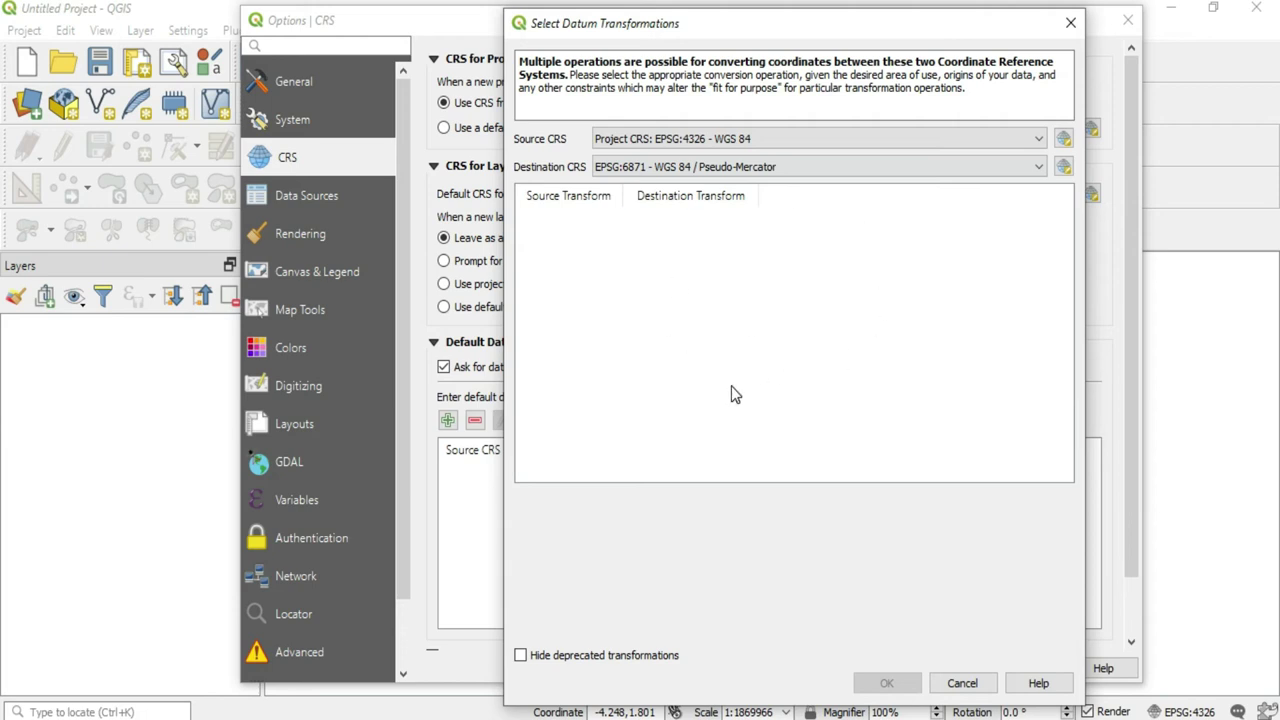
click(521, 656)
click(1070, 22)
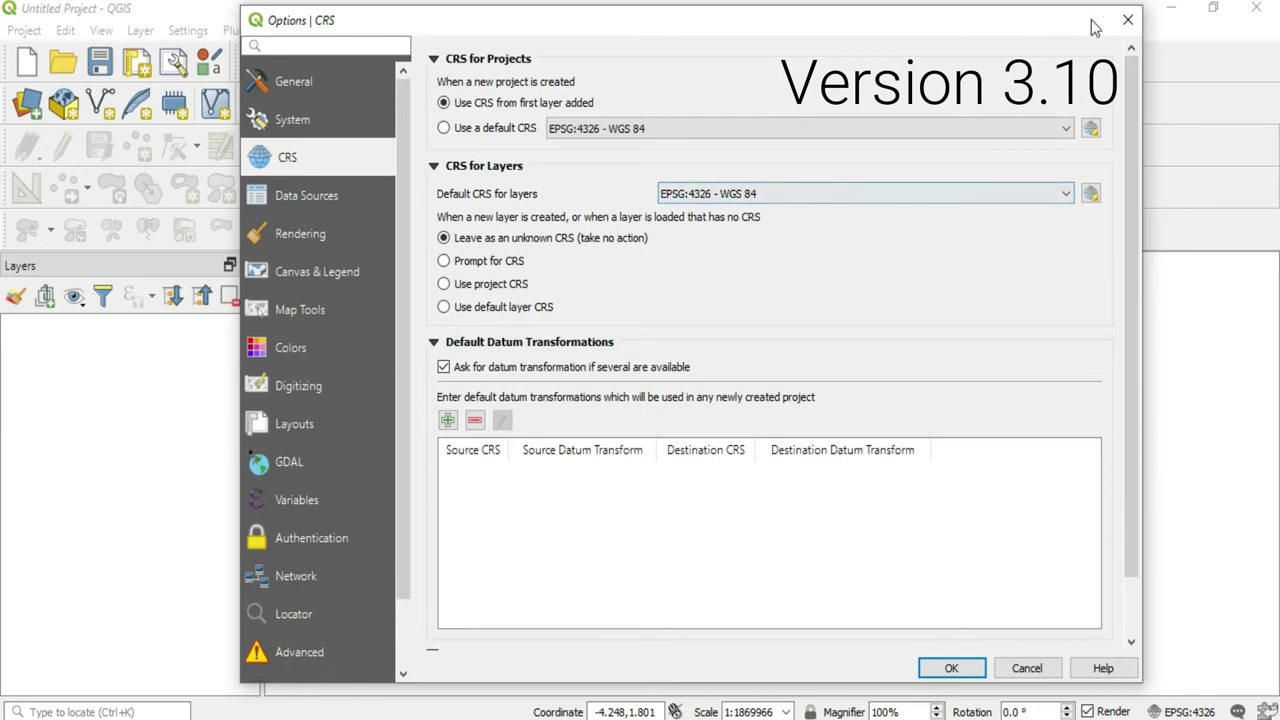
click(1127, 19)
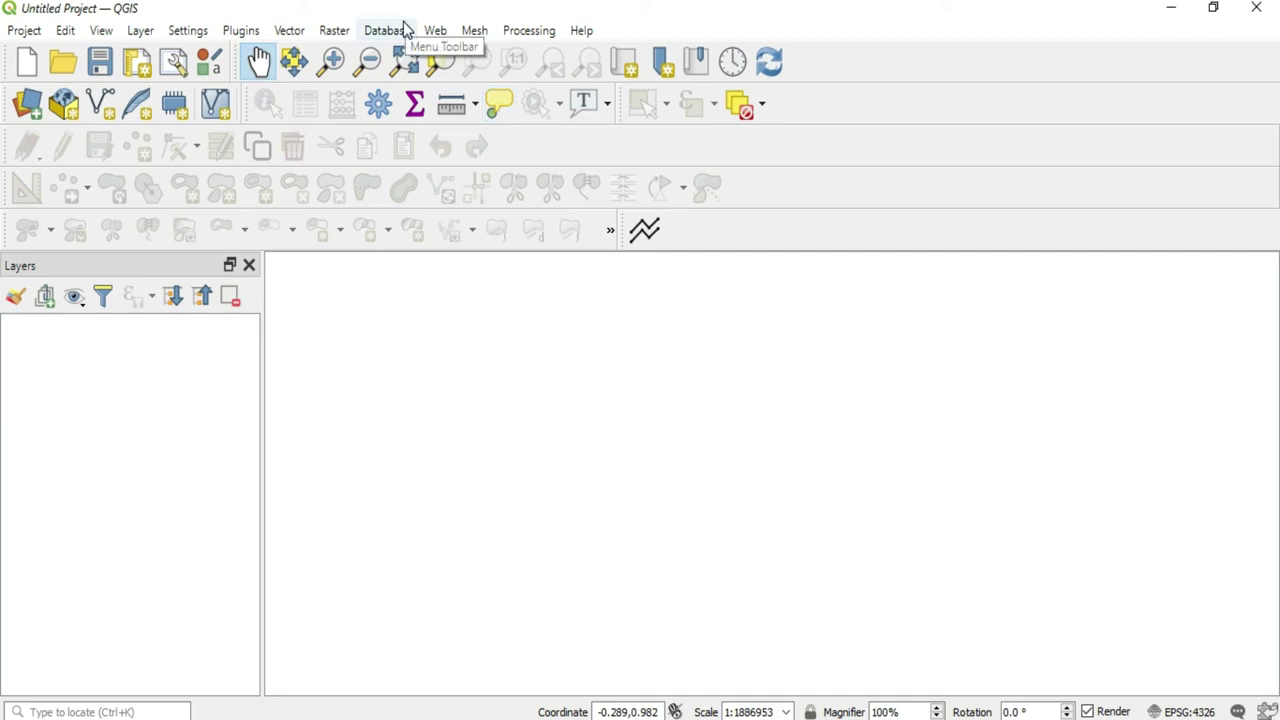
Step: In the QGIS 3.14 CRS options, try a default datum transformation from EPSG:4326 - WGS 84 to EPSG:6871 - WGS 84 / Pseudo-Mercator
click(210, 31)
click(235, 183)
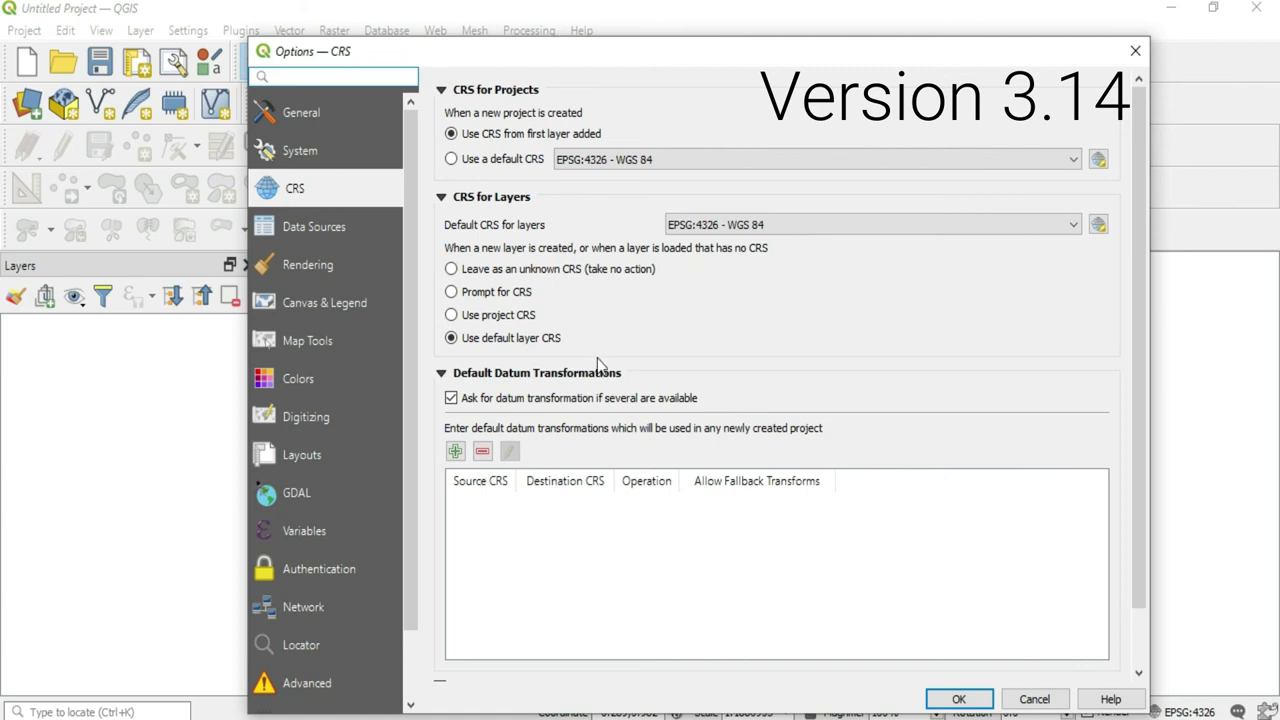
click(456, 452)
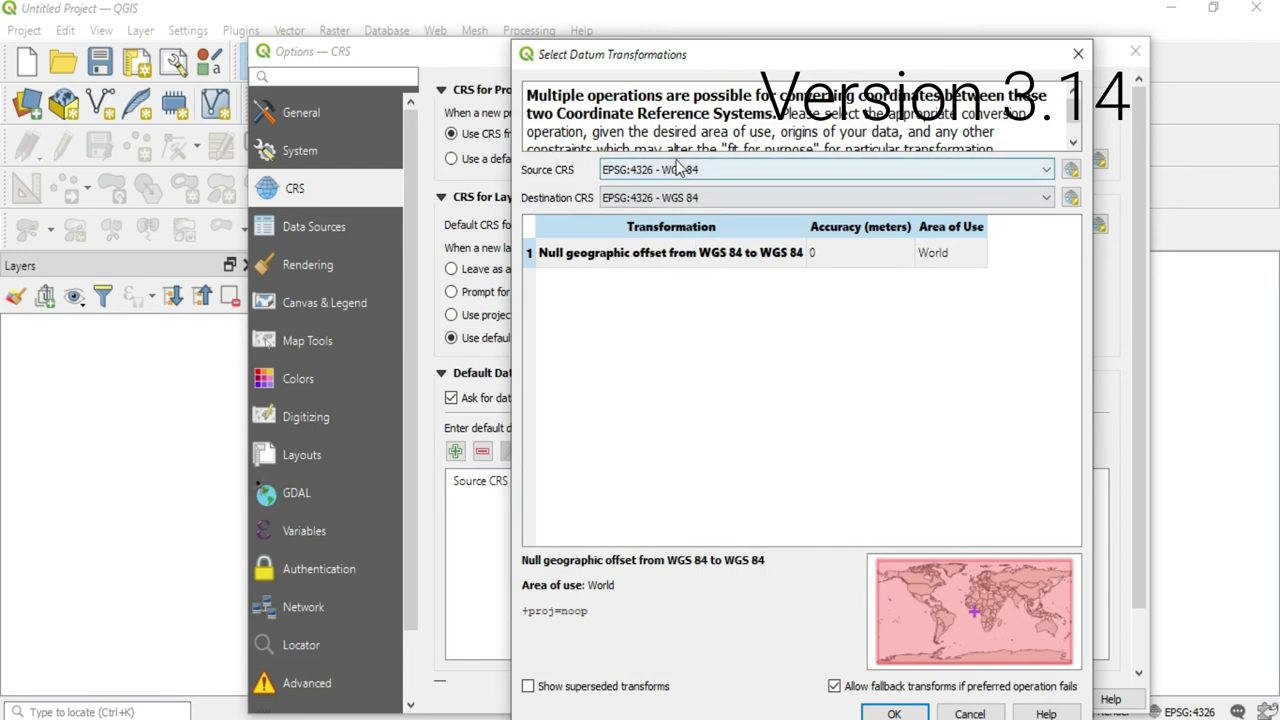
click(620, 204)
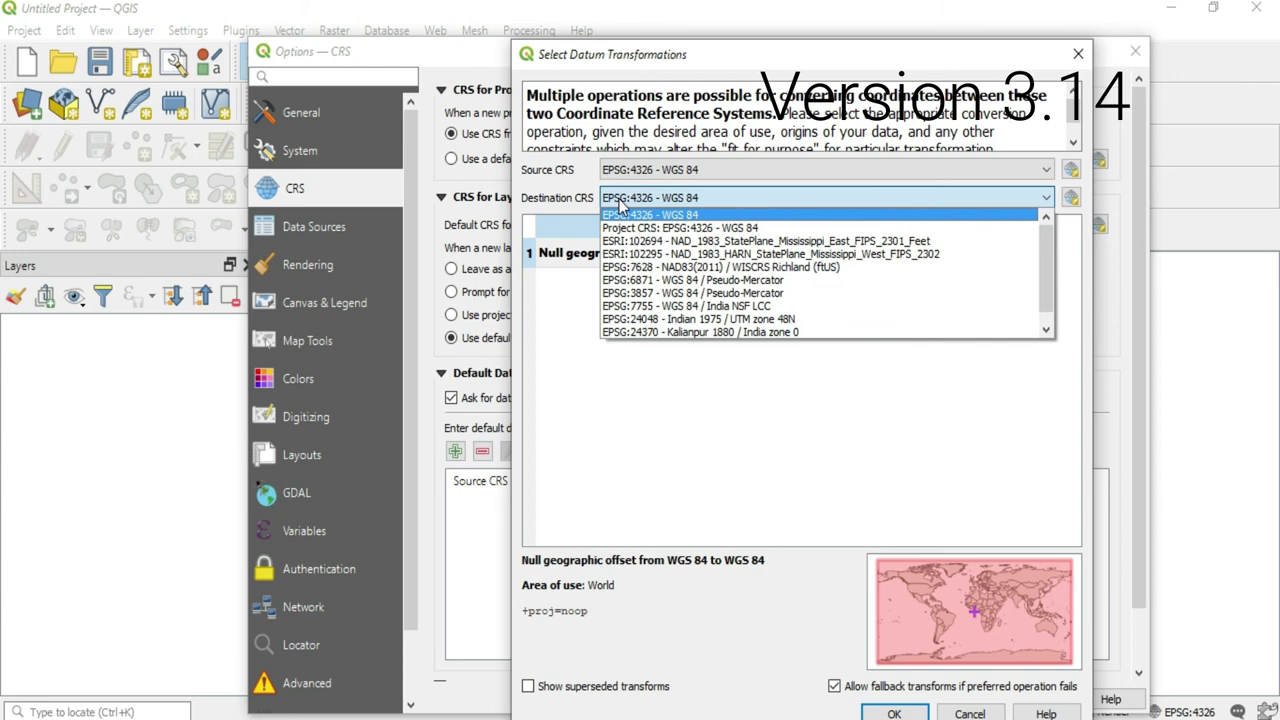
click(699, 281)
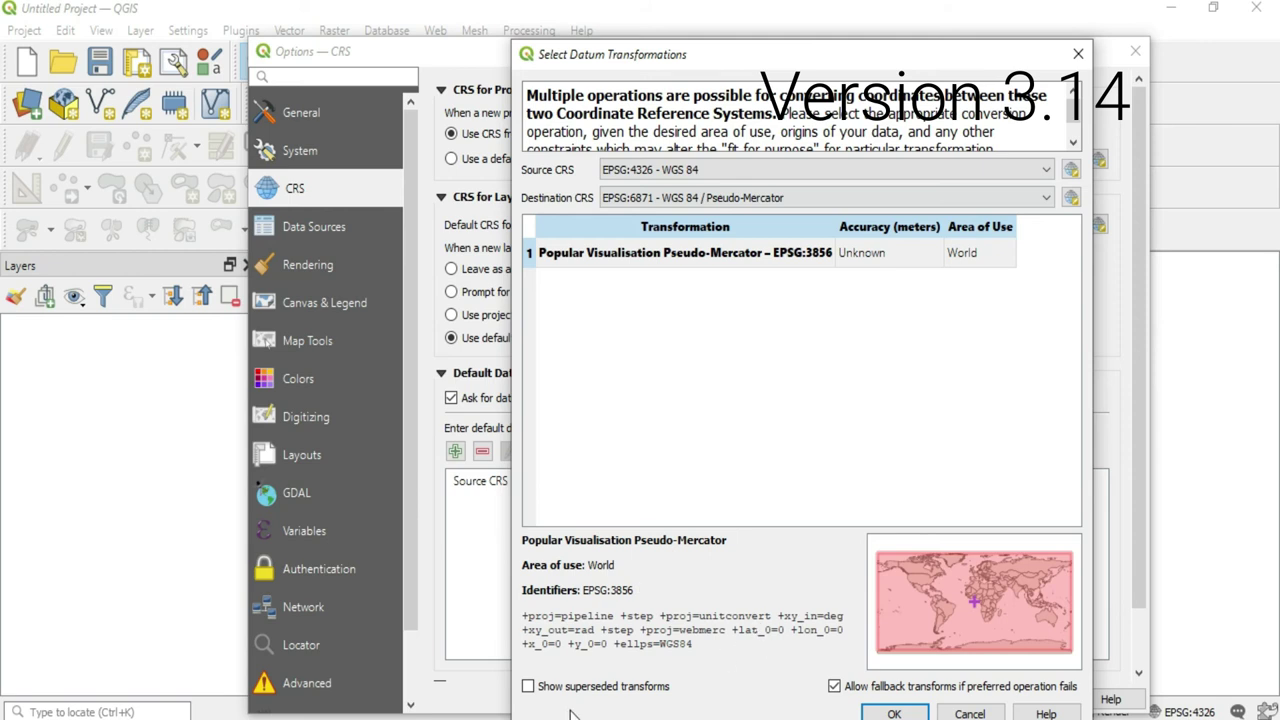
drag(756, 61, 728, 22)
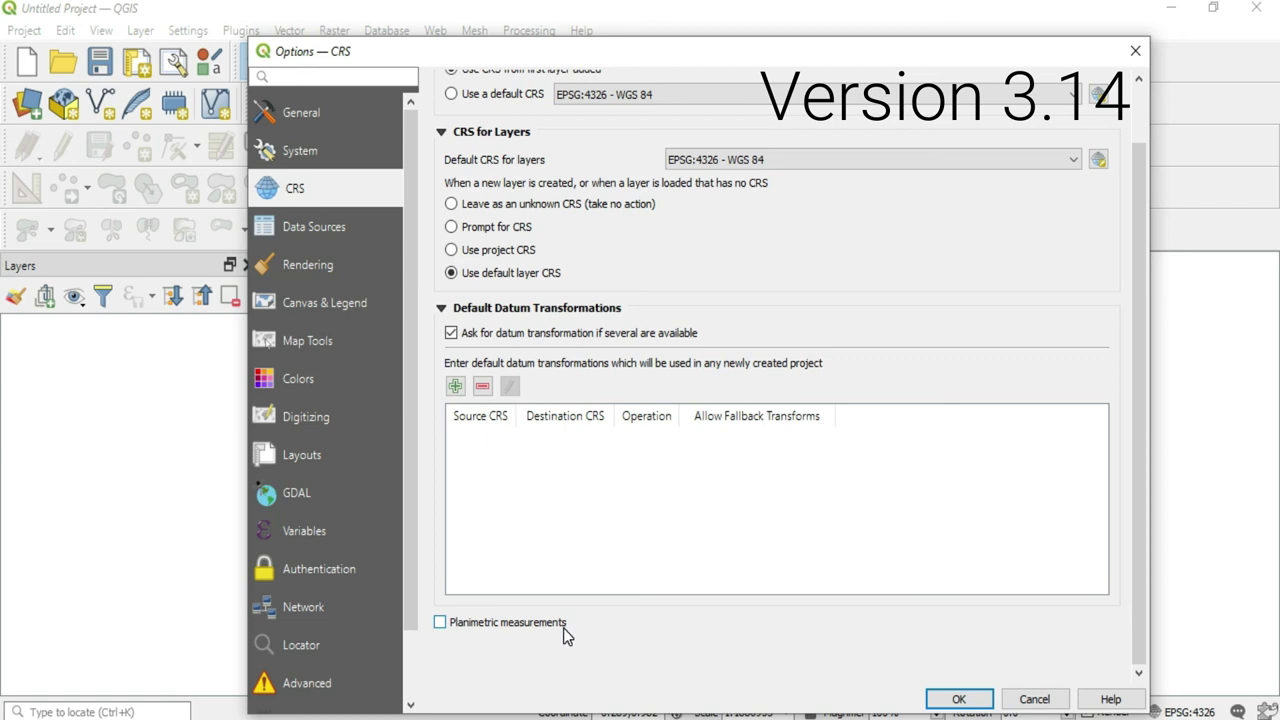
Step: Try the Planimetric measurements option on and off, review the CRS settings, and close the options without saving
click(441, 623)
click(441, 623)
click(441, 623)
click(441, 623)
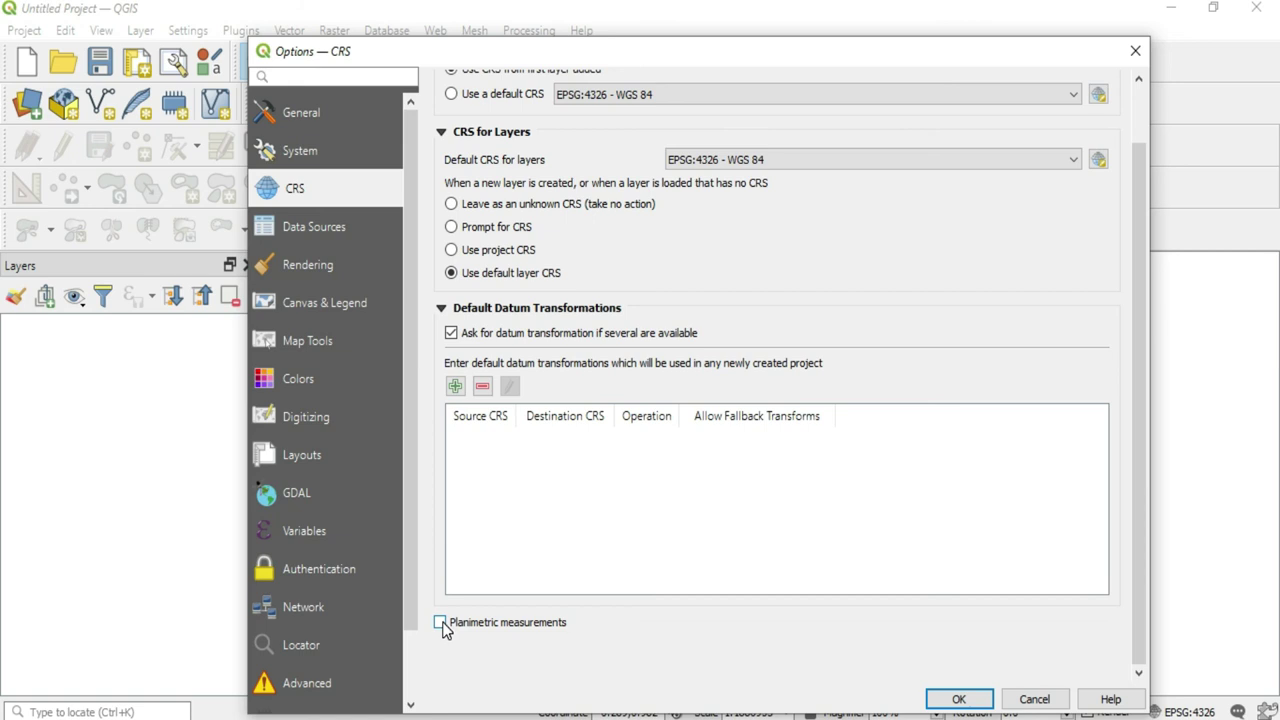
scroll(697, 491, up, 2)
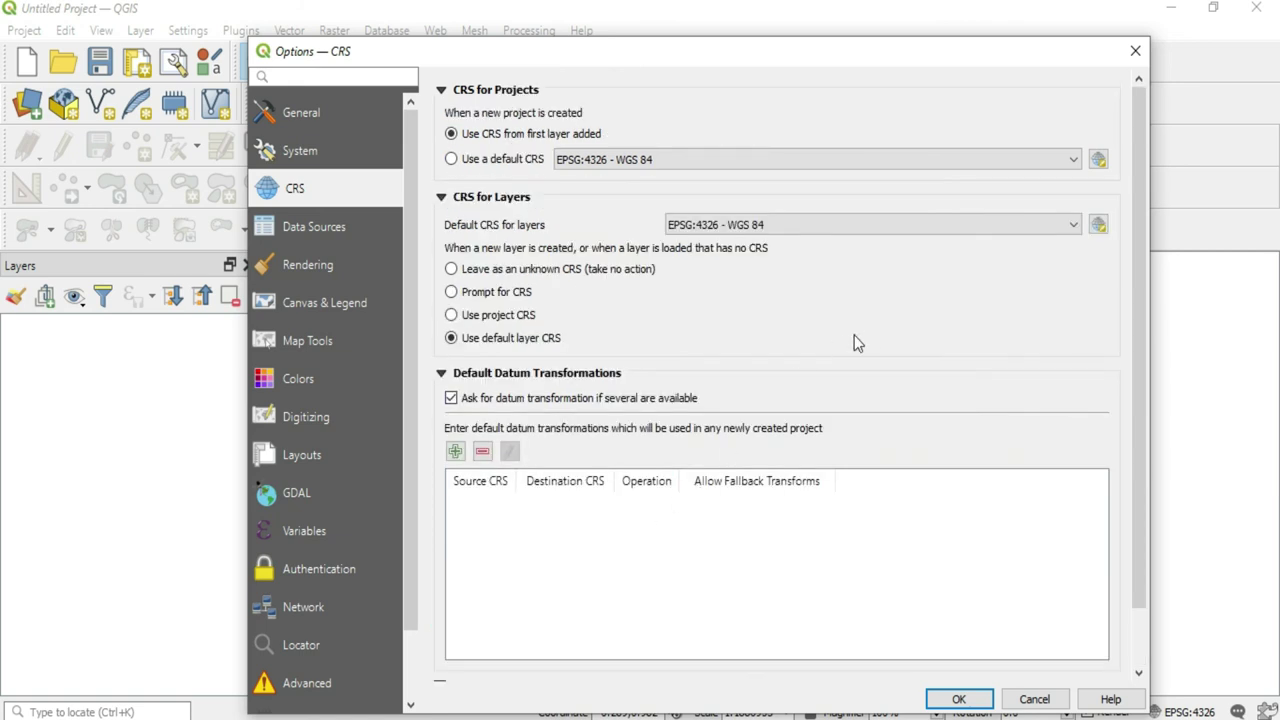
click(1135, 50)
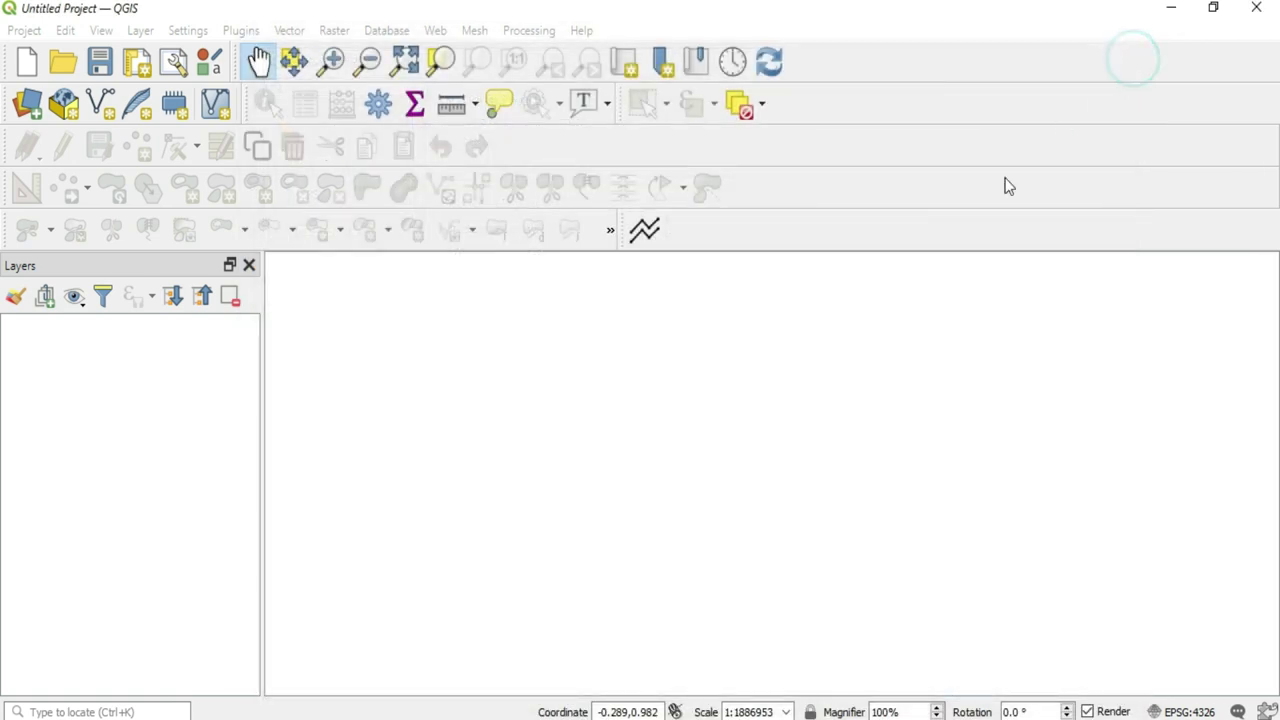